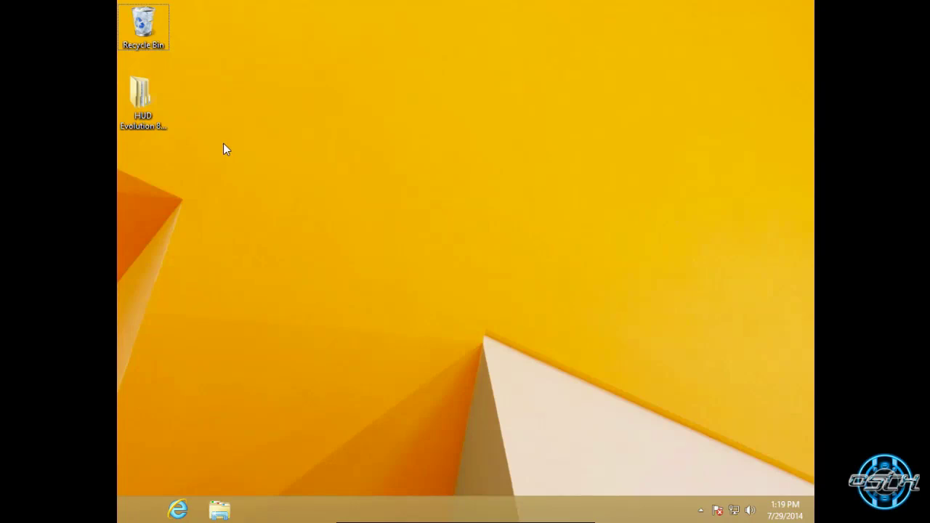
# Refresh the desktop and select the HUD Evolution 8.1 Themepack folder.
pyautogui.click(167, 118)
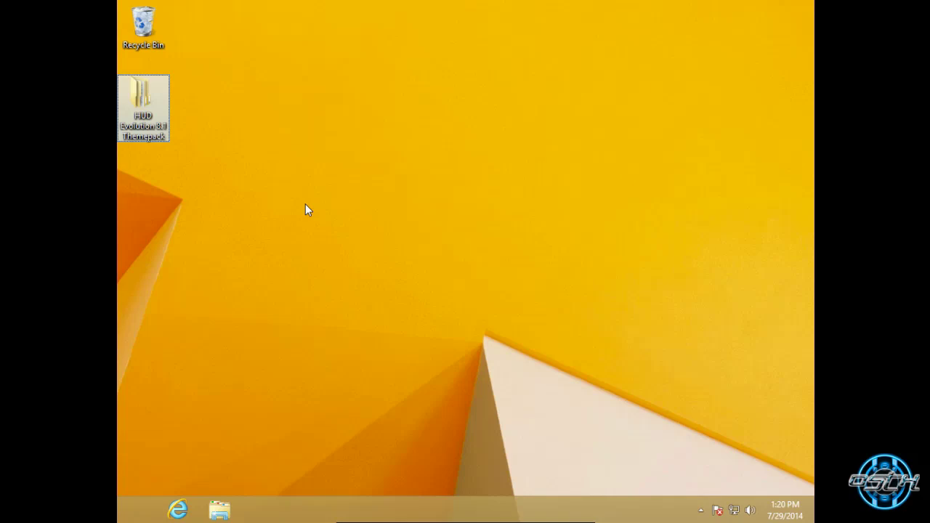
pyautogui.rightClick(272, 161)
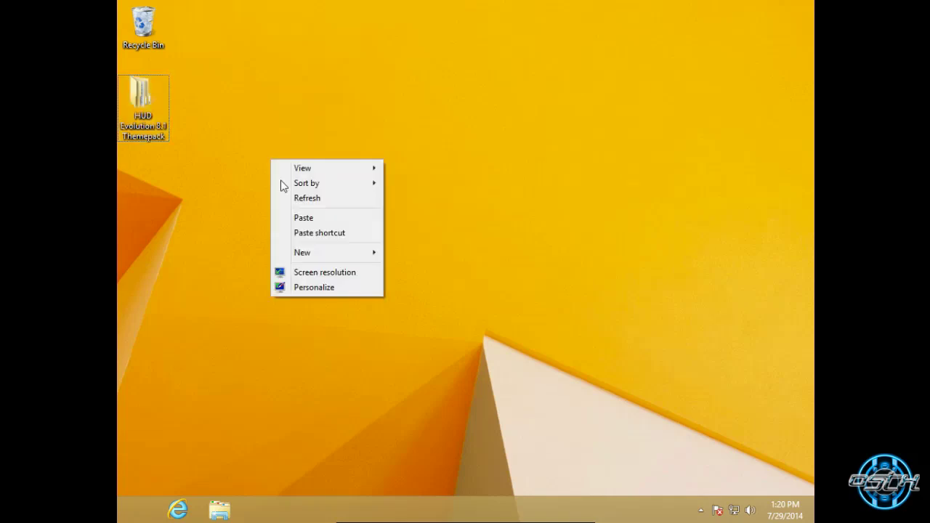
pyautogui.click(301, 199)
pyautogui.click(146, 127)
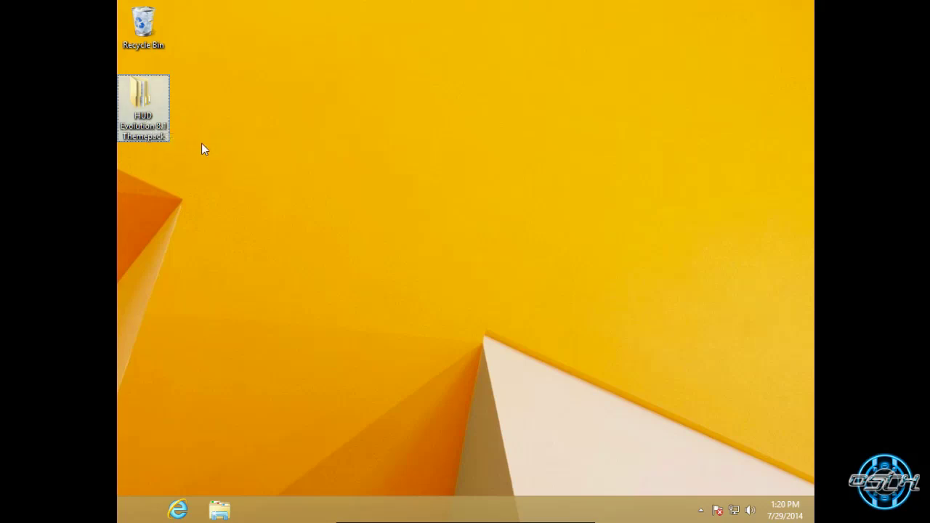
pyautogui.rightClick(189, 136)
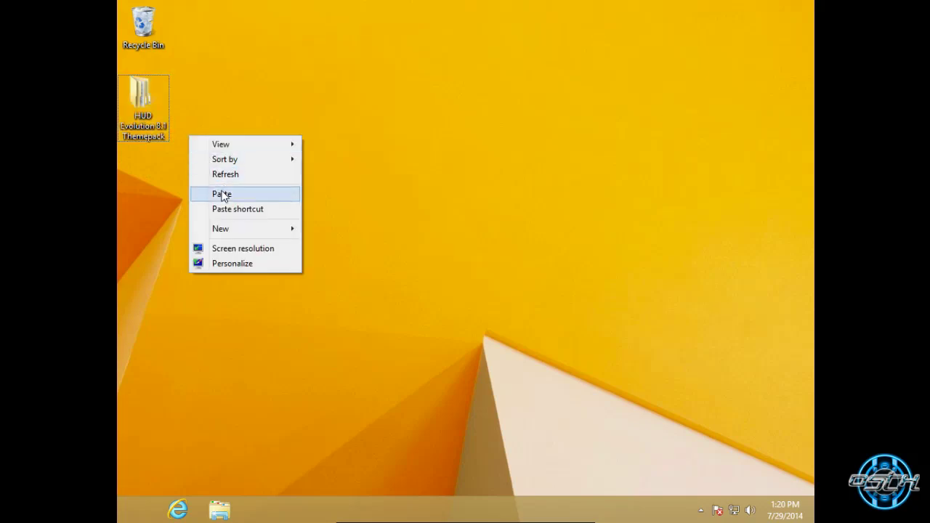
pyautogui.click(218, 178)
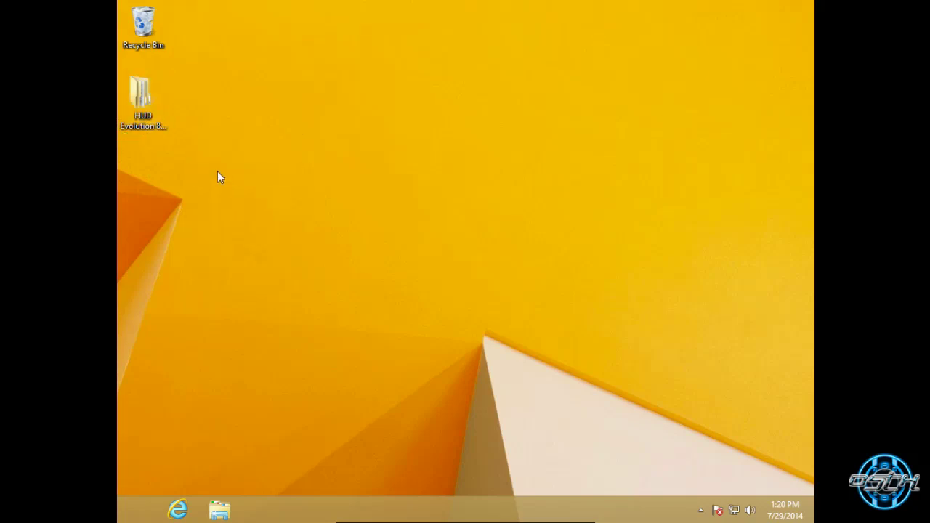
pyautogui.click(144, 105)
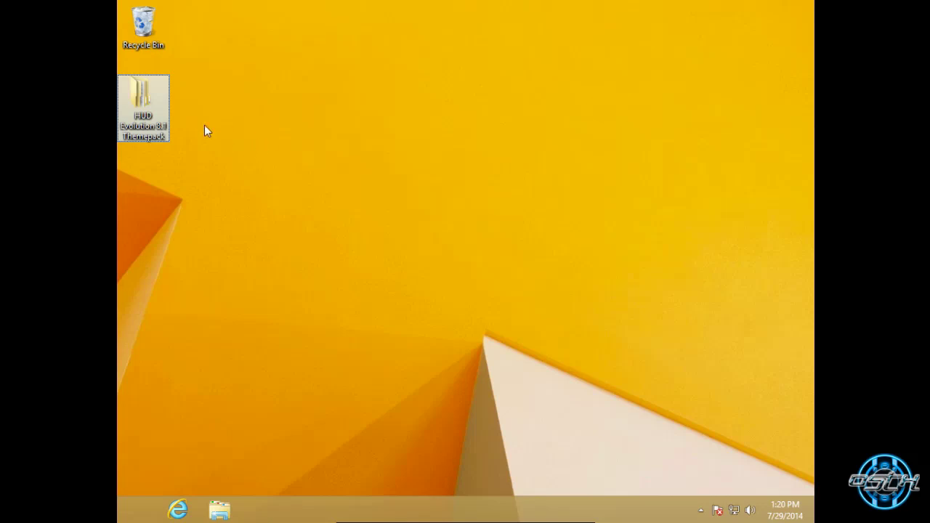
# Copy the three HUD Evolution theme items from the themepack's Theme folder.
pyautogui.doubleClick(156, 122)
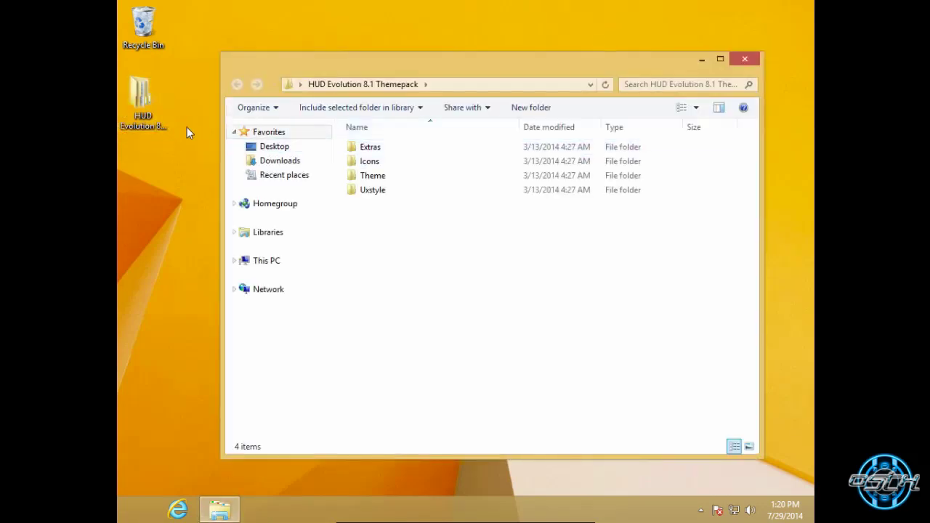
pyautogui.click(156, 123)
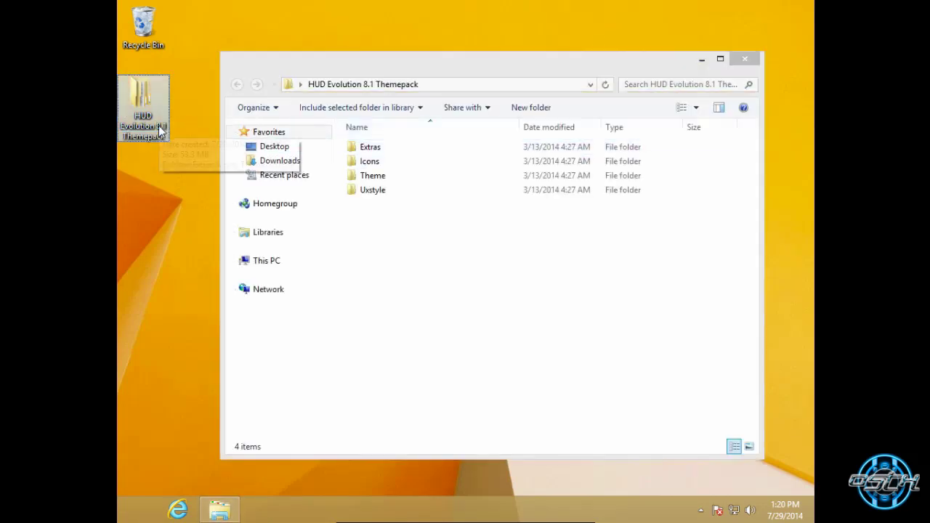
pyautogui.click(385, 181)
pyautogui.doubleClick(385, 183)
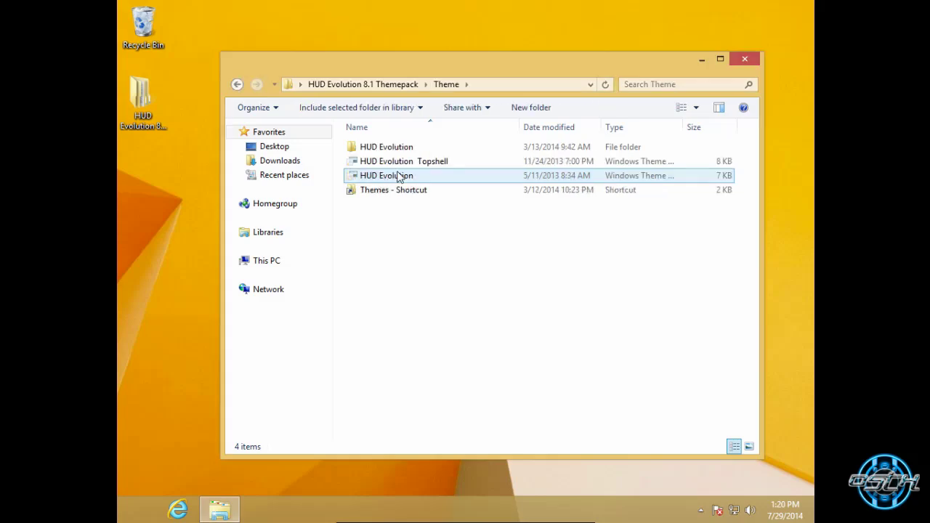
pyautogui.click(414, 151)
pyautogui.keyDown('ctrl'); pyautogui.click(427, 163); pyautogui.keyUp('ctrl')
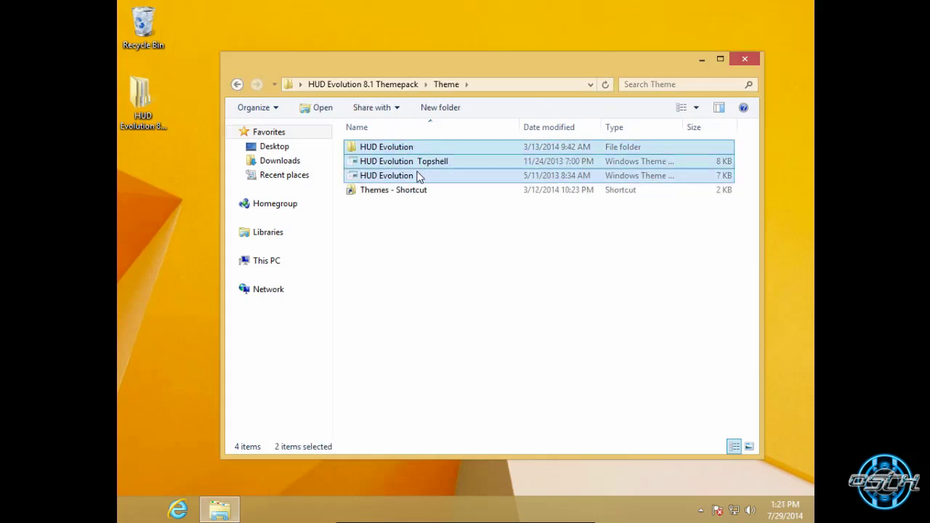
pyautogui.rightClick(418, 175)
pyautogui.click(443, 293)
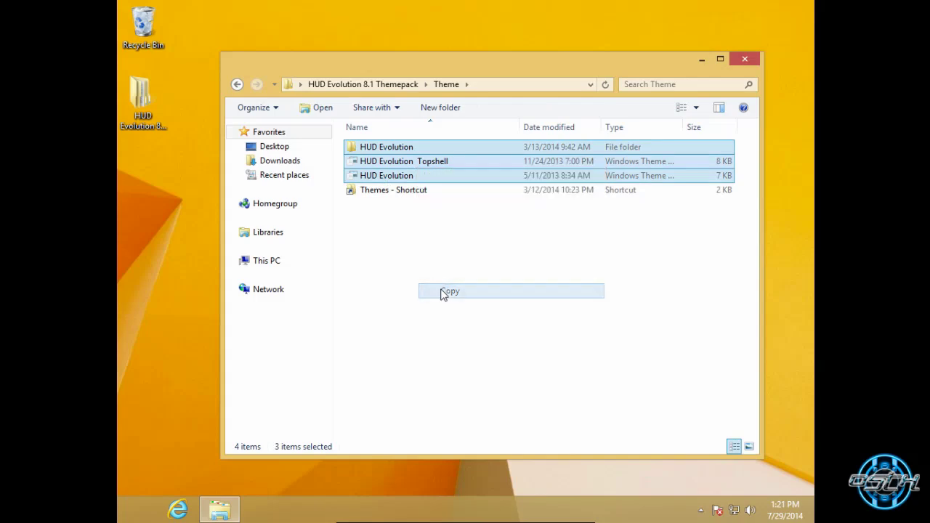
# Paste the items into the Windows Resources Themes folder, getting past the conflict and access prompts, and close Explorer.
pyautogui.doubleClick(387, 191)
pyautogui.rightClick(500, 384)
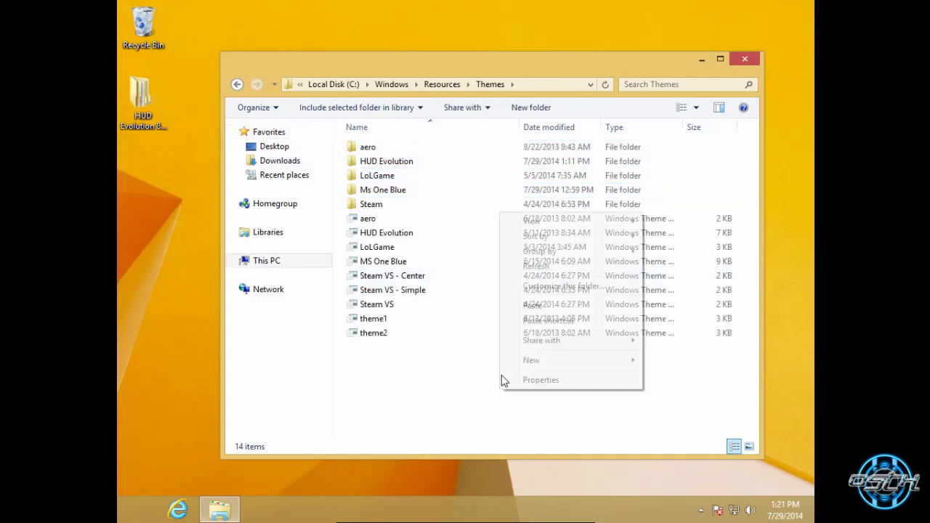
pyautogui.click(549, 309)
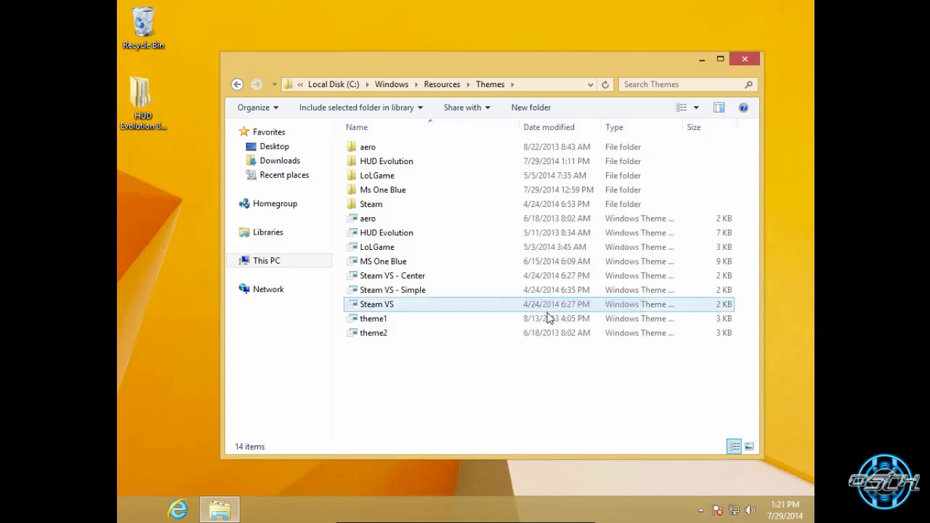
pyautogui.click(398, 181)
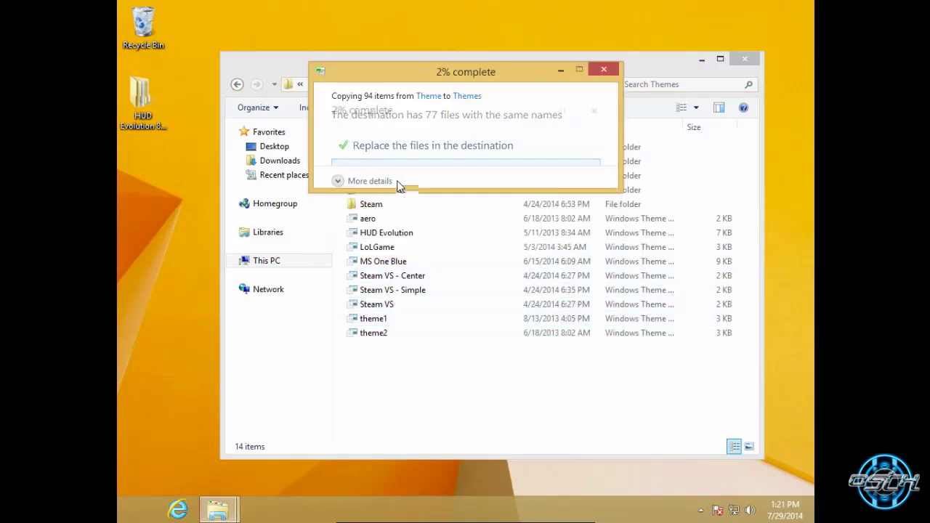
pyautogui.click(438, 193)
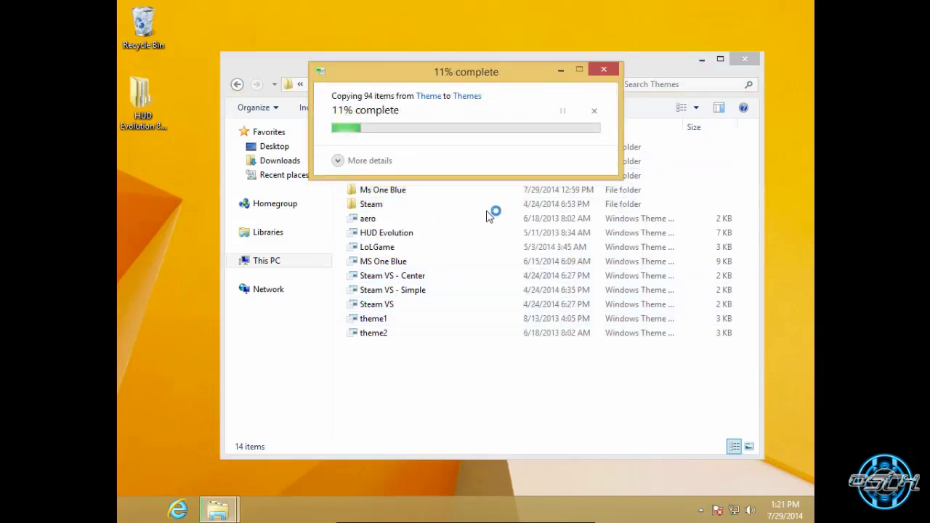
pyautogui.click(746, 59)
pyautogui.rightClick(443, 143)
pyautogui.click(487, 271)
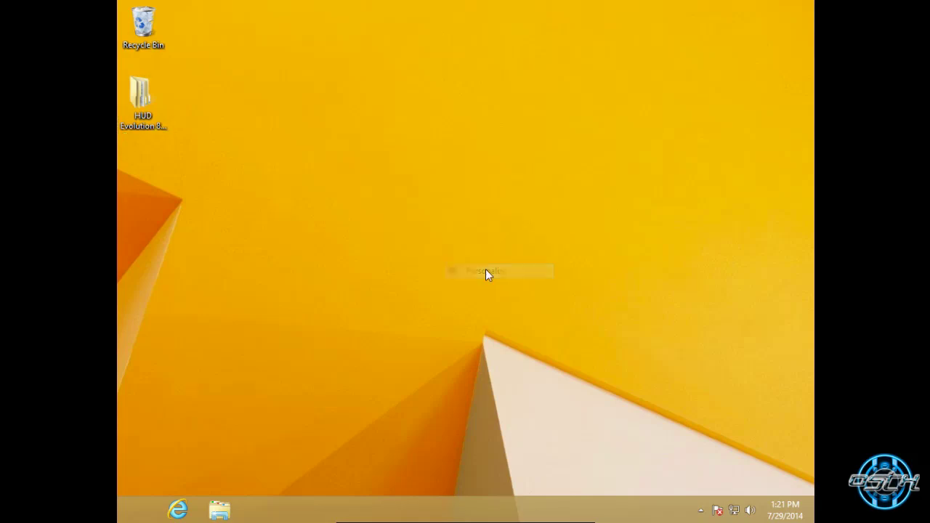
# Choose HUD Evolution under Installed Themes, close Personalization and refresh the dark blue desktop.
pyautogui.scroll(-3, 495, 280)
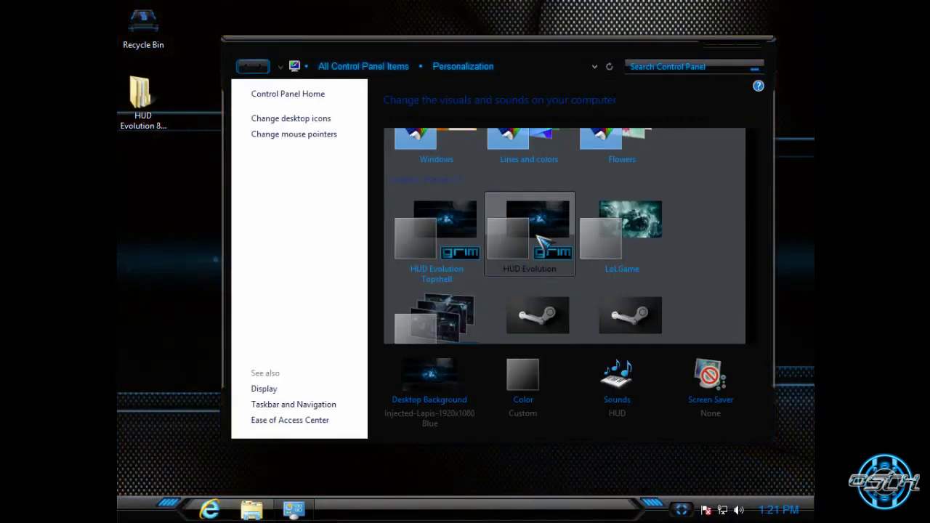
pyautogui.click(748, 45)
pyautogui.rightClick(277, 167)
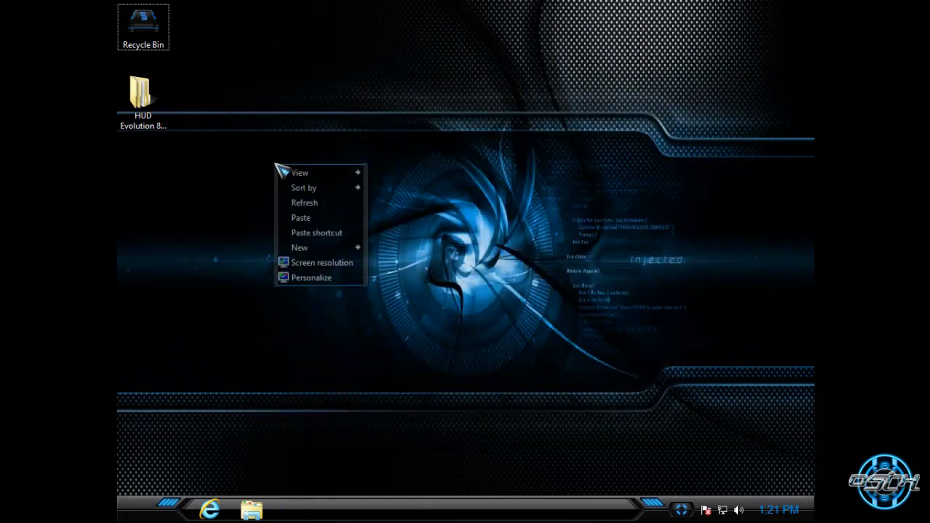
pyautogui.click(323, 203)
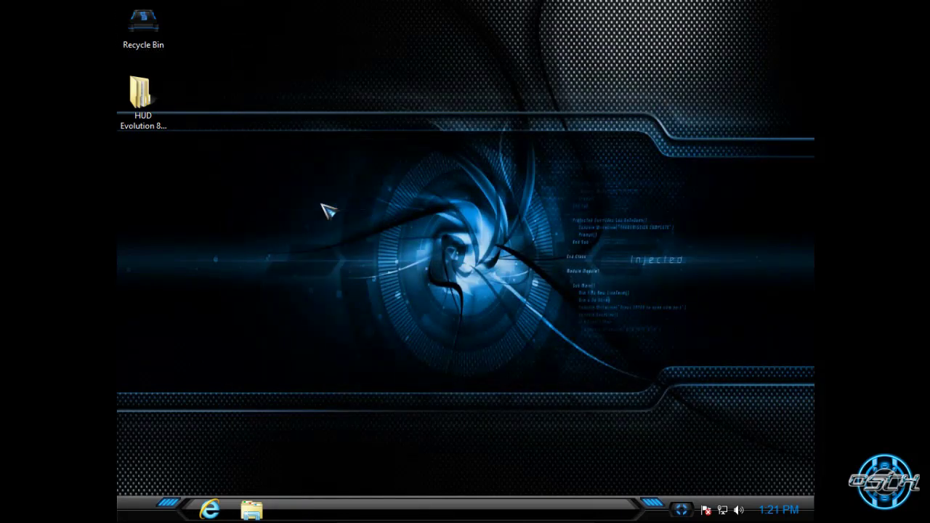
pyautogui.rightClick(141, 511)
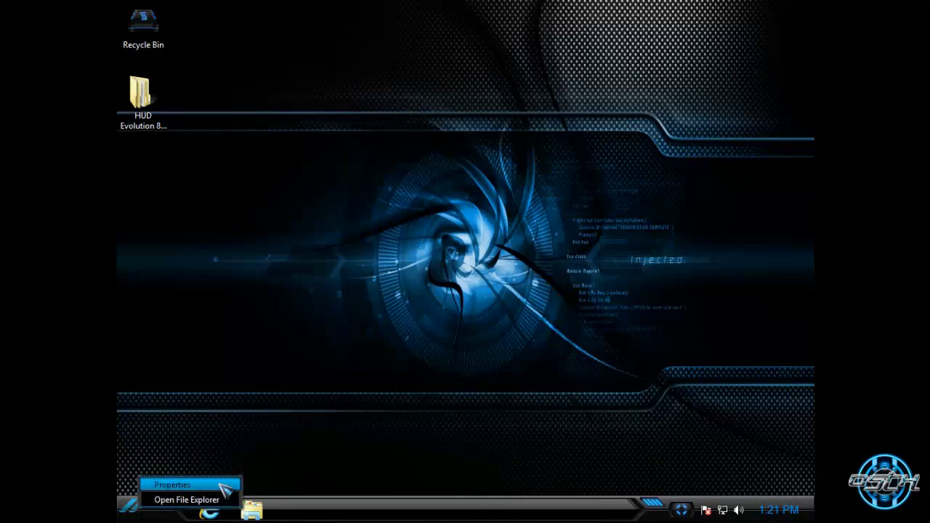
# In StartIsBack appearance settings, load image 6801 from HUD Evolution's explorer.exe folder as the start orb and apply it.
pyautogui.click(215, 486)
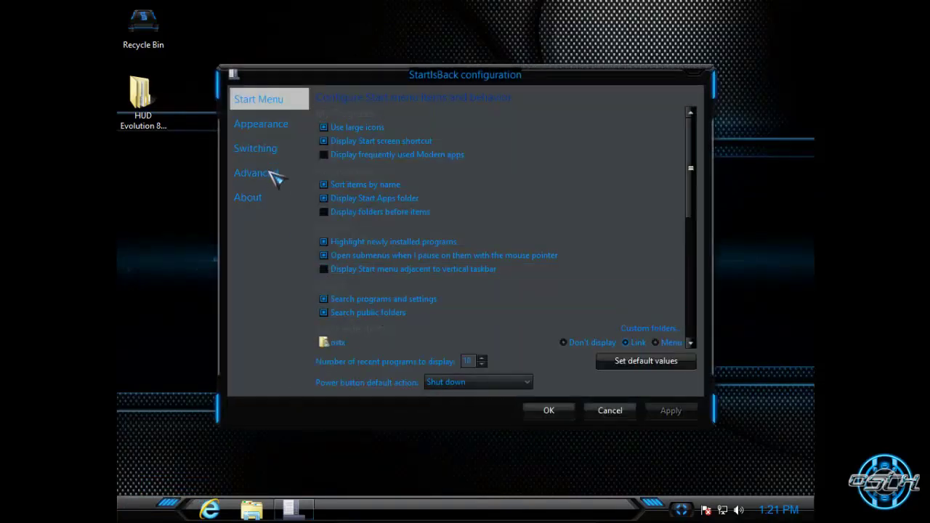
pyautogui.click(279, 139)
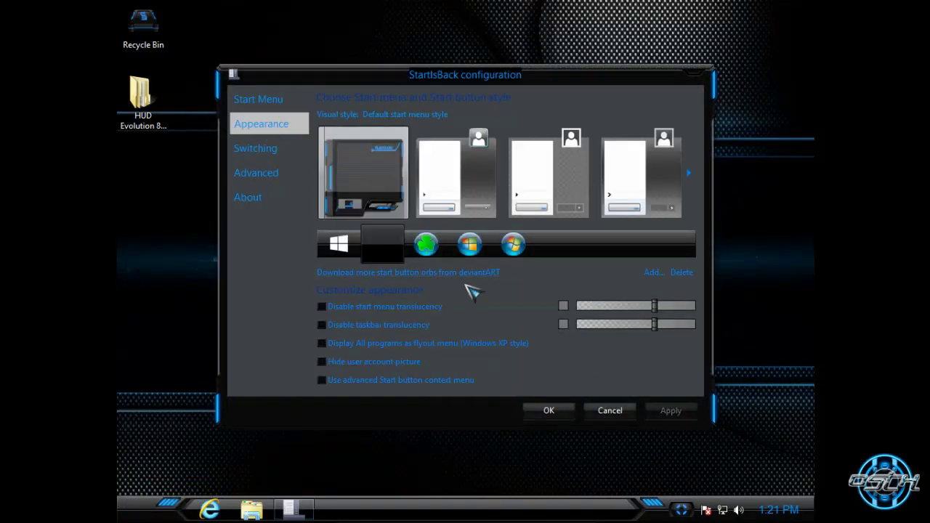
pyautogui.click(652, 274)
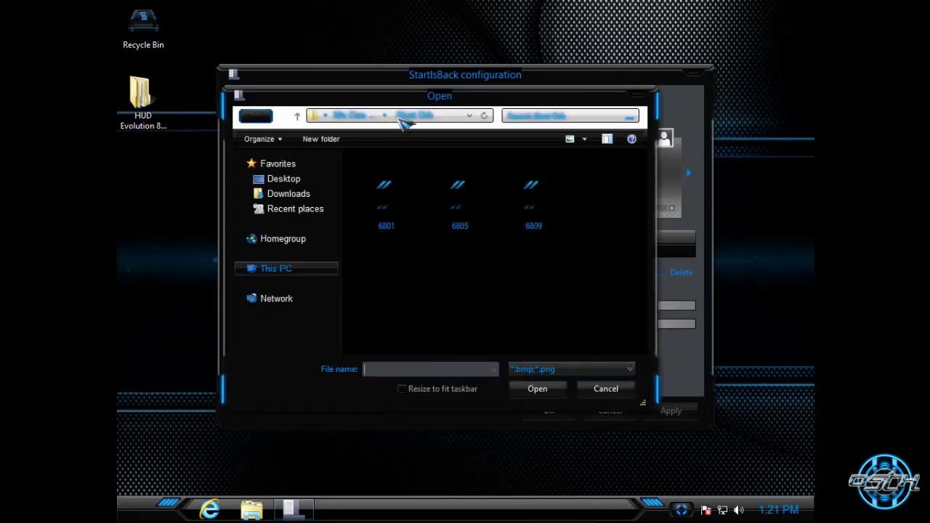
pyautogui.click(351, 119)
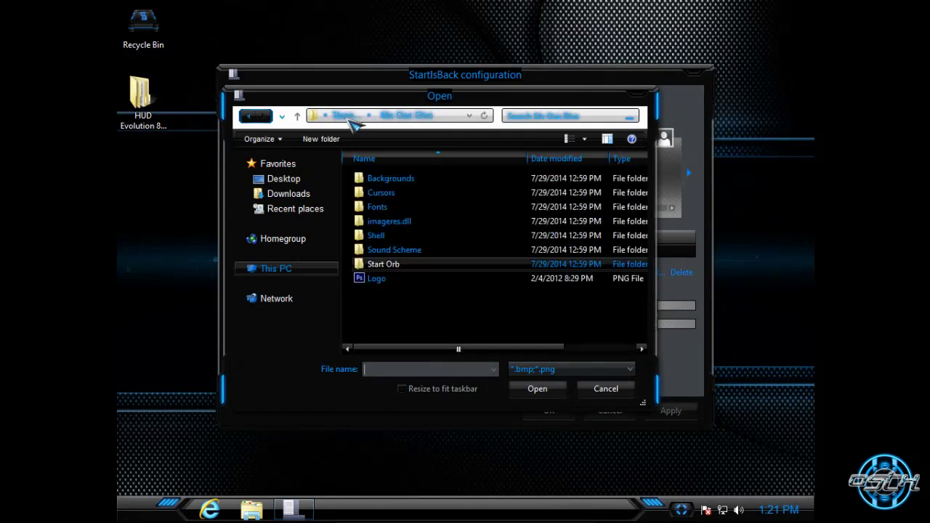
pyautogui.click(353, 119)
pyautogui.doubleClick(420, 195)
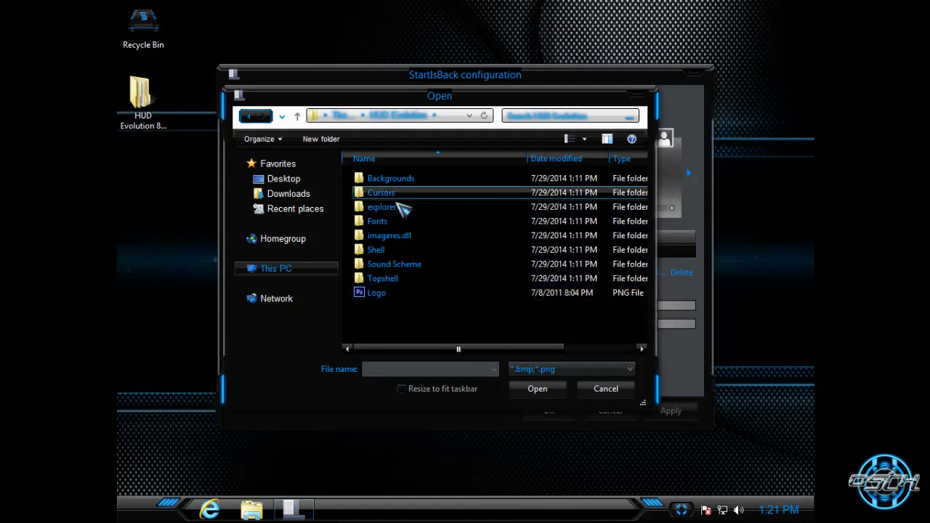
pyautogui.doubleClick(429, 209)
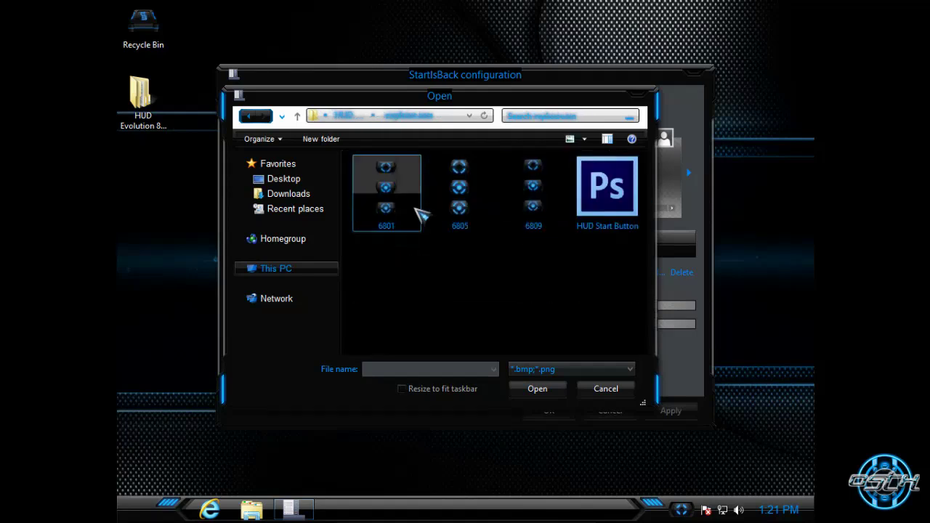
pyautogui.click(420, 218)
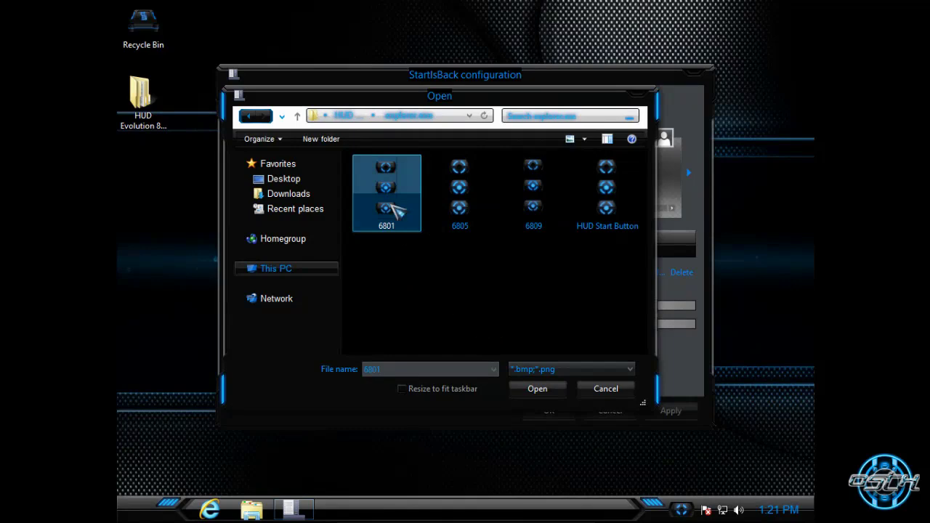
pyautogui.click(541, 400)
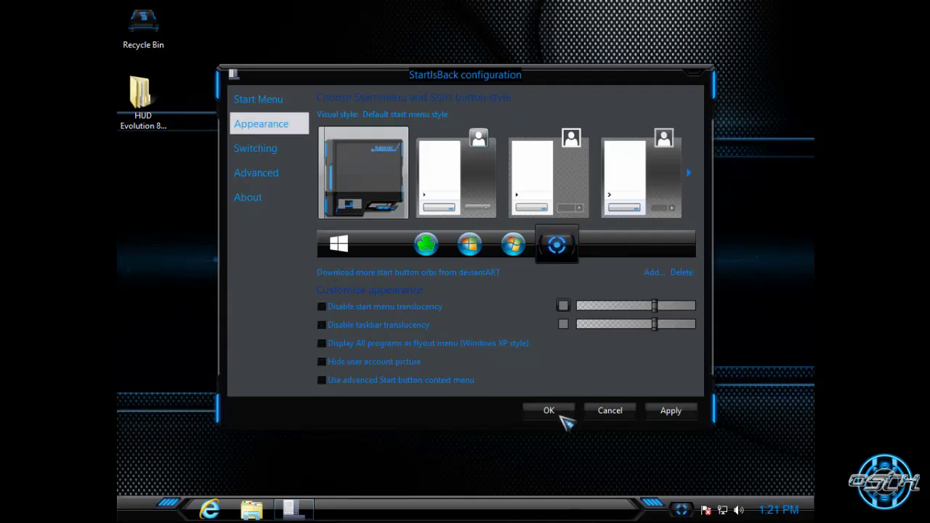
pyautogui.click(550, 412)
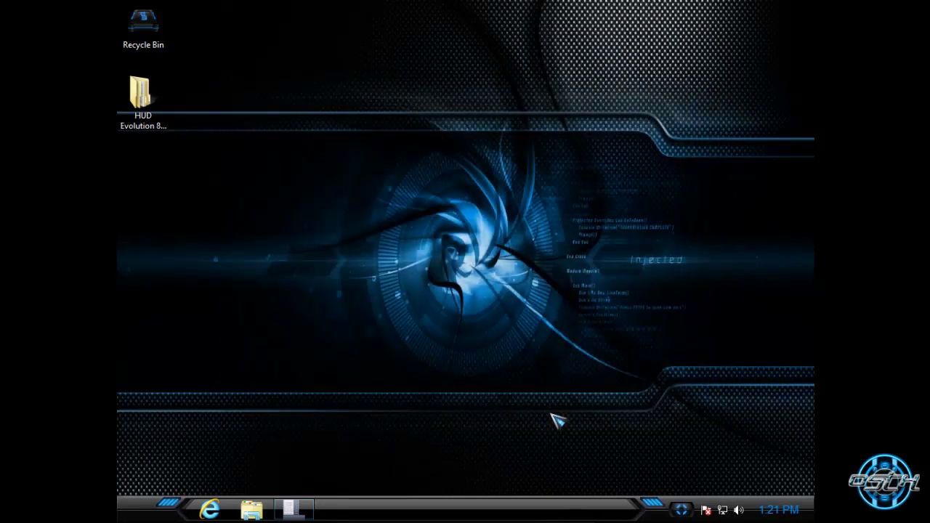
pyautogui.click(153, 510)
# Open the HUD Evolution 8.1 Themepack folder and look inside its Extras, Icons and Uxstyle subfolders.
pyautogui.click(153, 509)
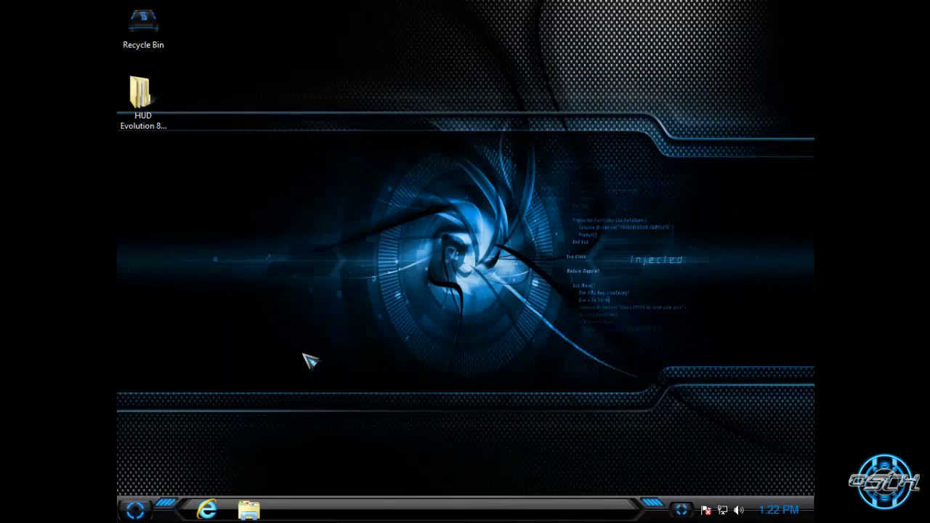
pyautogui.click(137, 510)
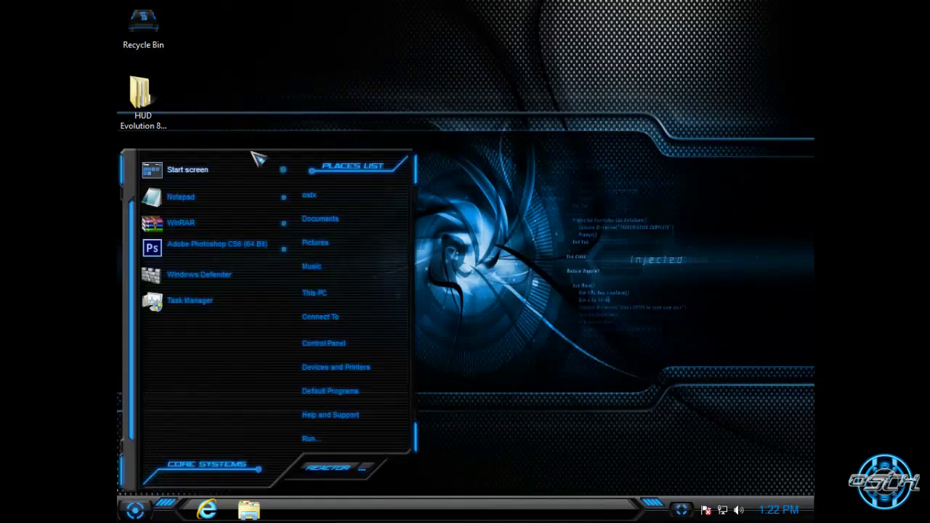
pyautogui.doubleClick(155, 123)
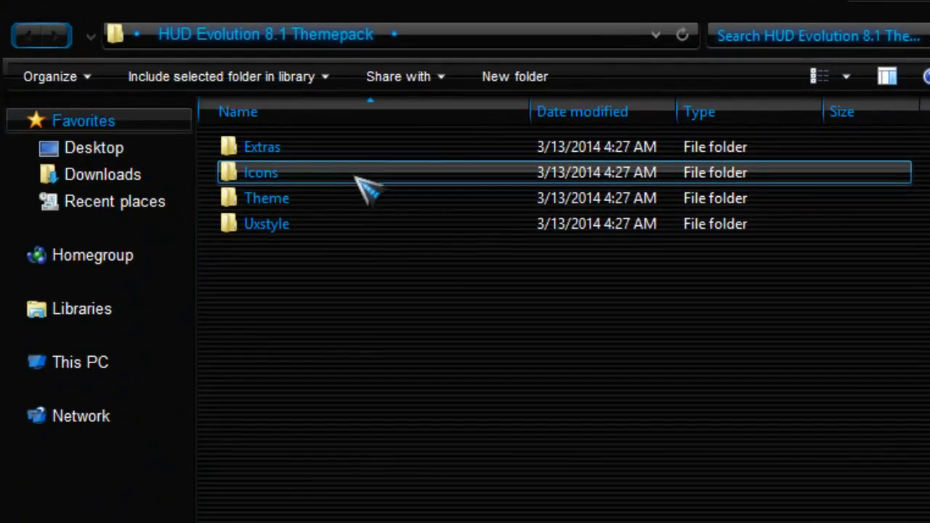
pyautogui.doubleClick(306, 149)
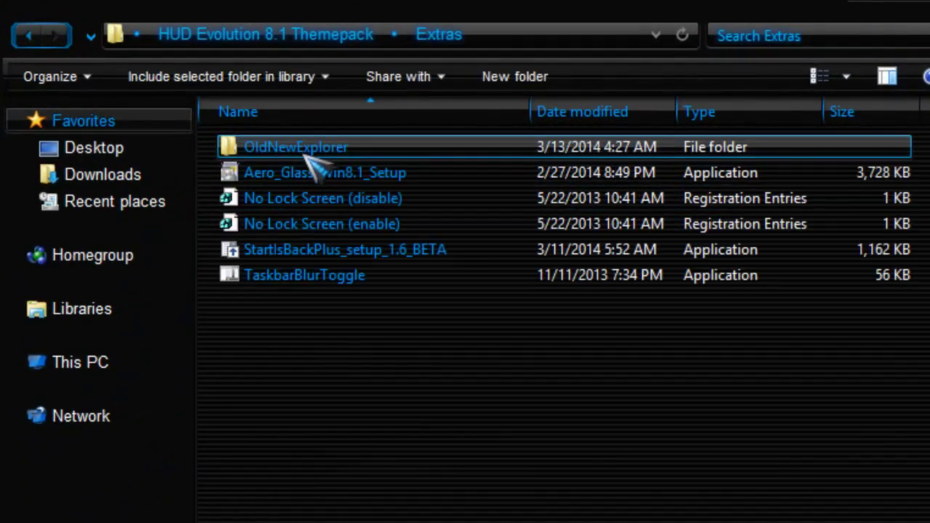
pyautogui.click(28, 36)
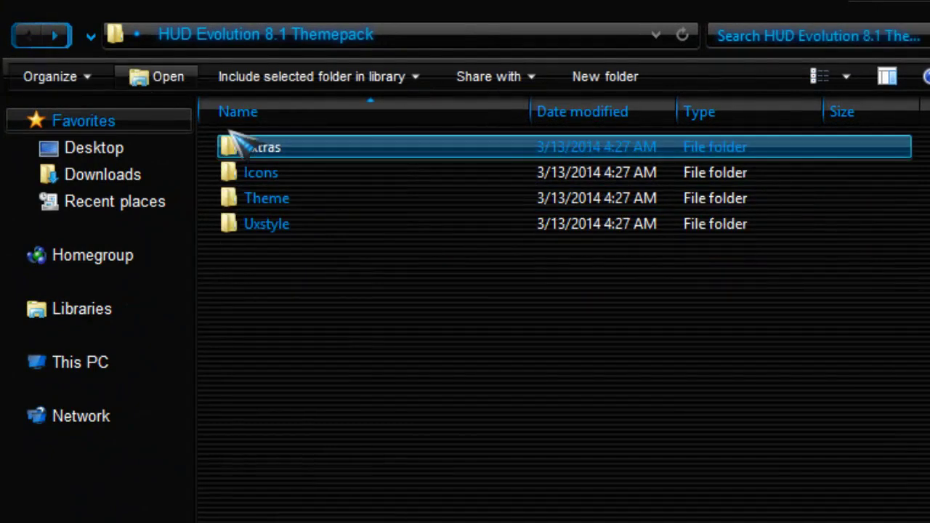
pyautogui.doubleClick(302, 174)
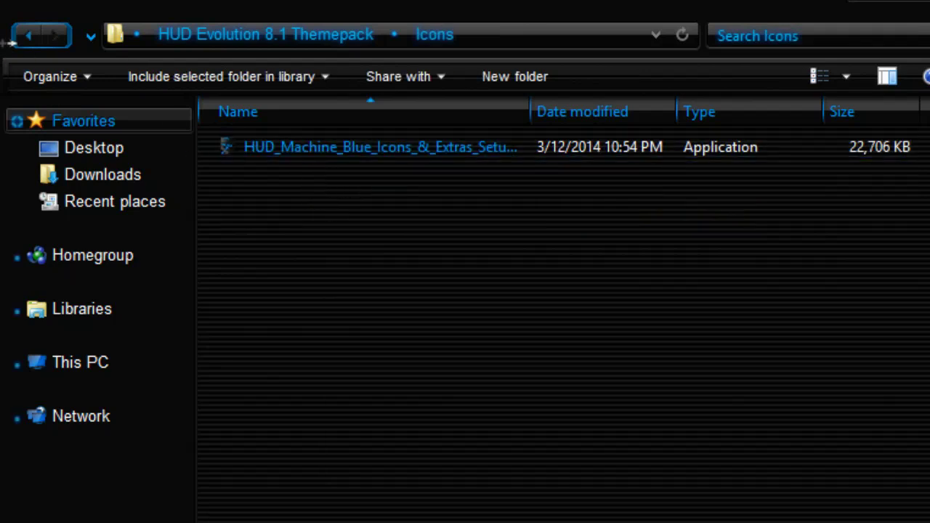
pyautogui.click(33, 36)
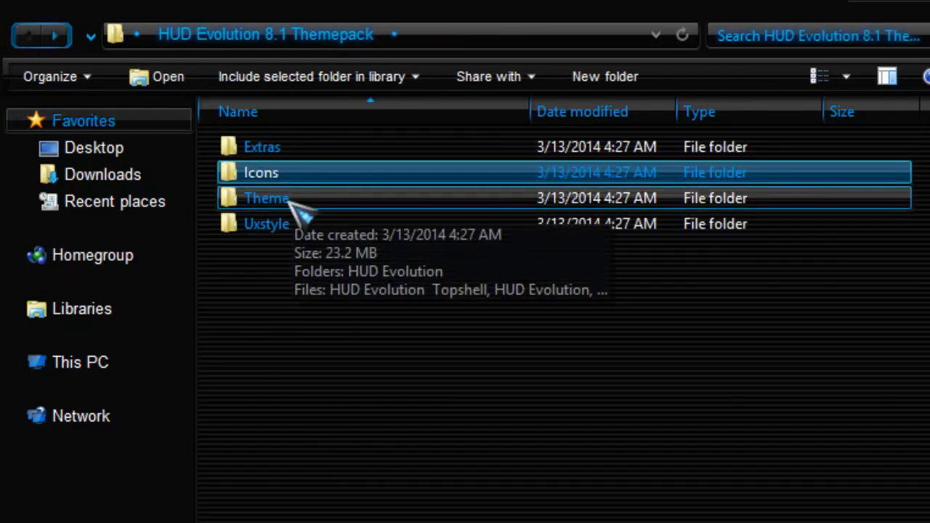
pyautogui.click(294, 206)
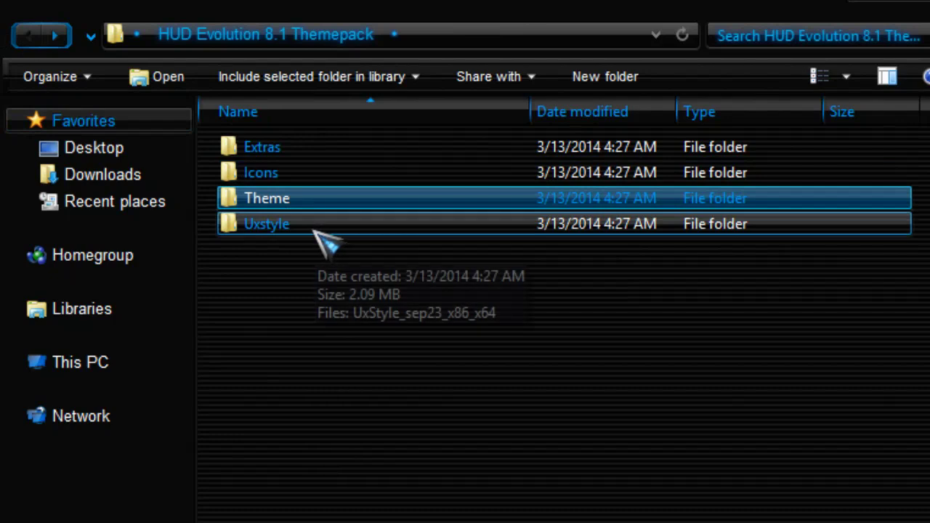
pyautogui.doubleClick(322, 233)
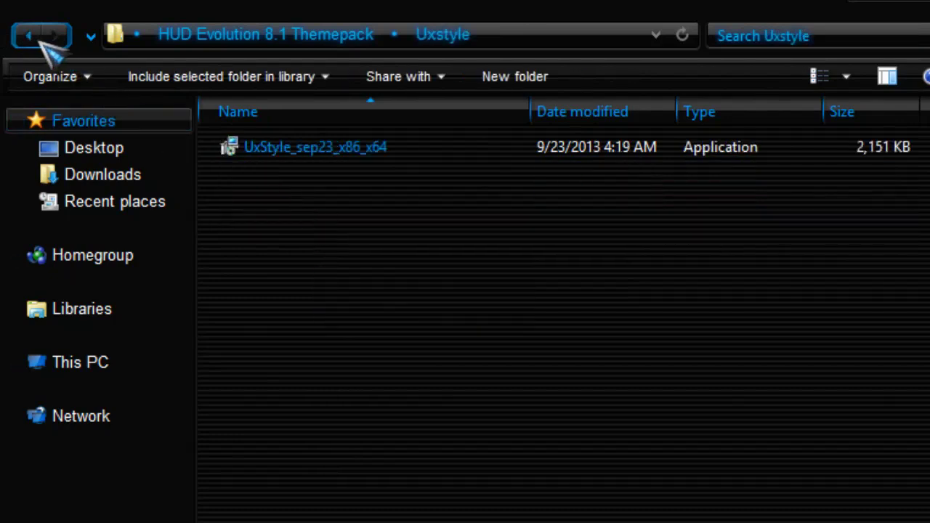
pyautogui.click(33, 36)
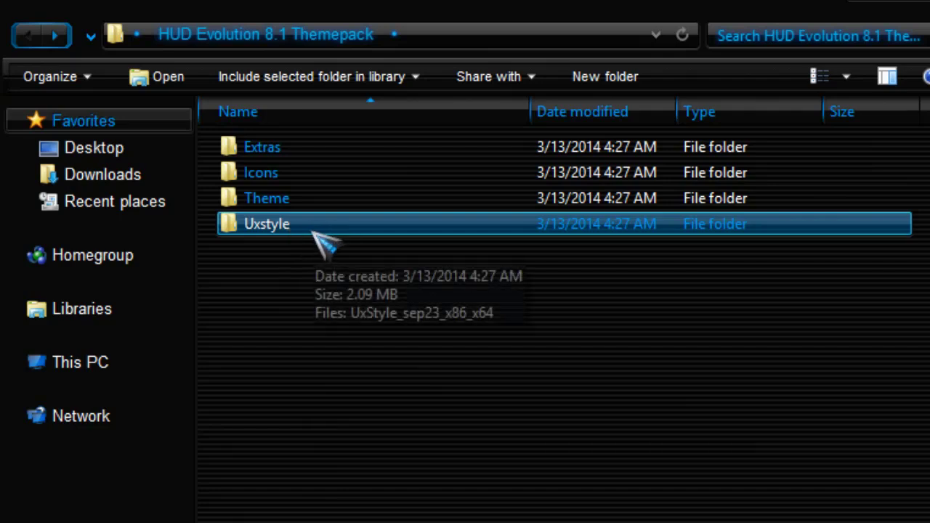
# Revisit Extras to find the Aero_Glass_Win8.1_Setup installer and Icons to find the HUD Machine Blue setup.
pyautogui.doubleClick(309, 149)
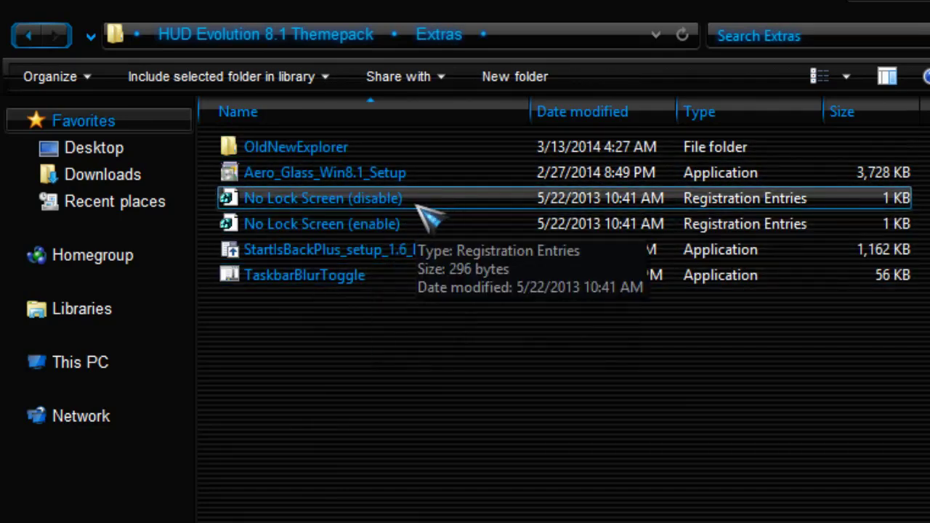
pyautogui.click(378, 179)
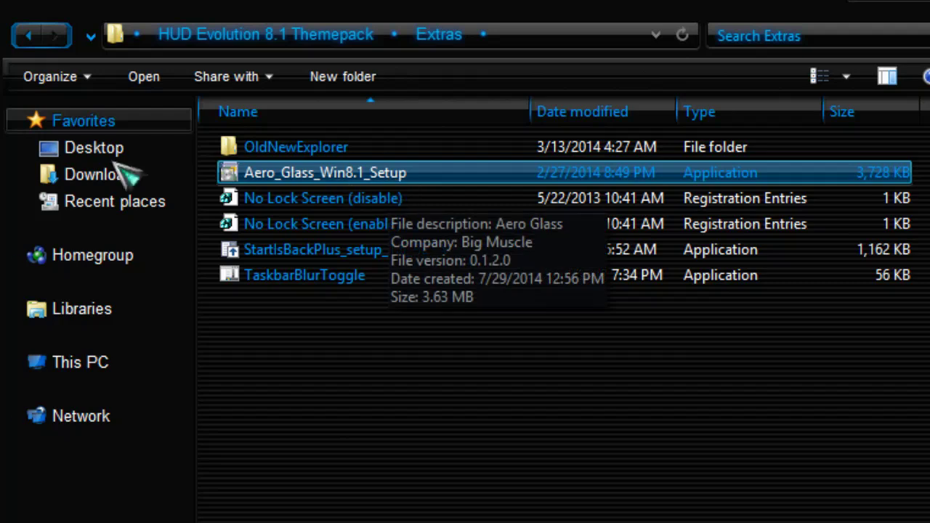
pyautogui.click(32, 35)
pyautogui.click(273, 177)
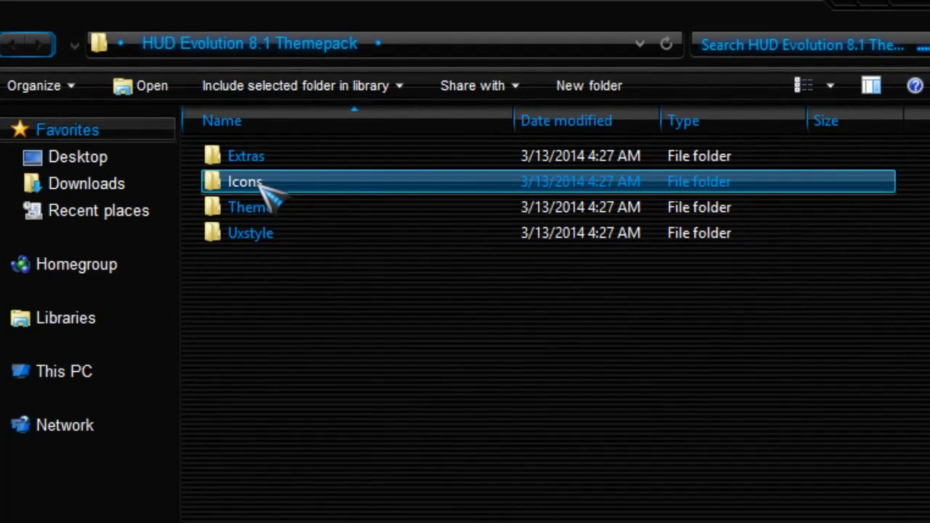
pyautogui.doubleClick(321, 185)
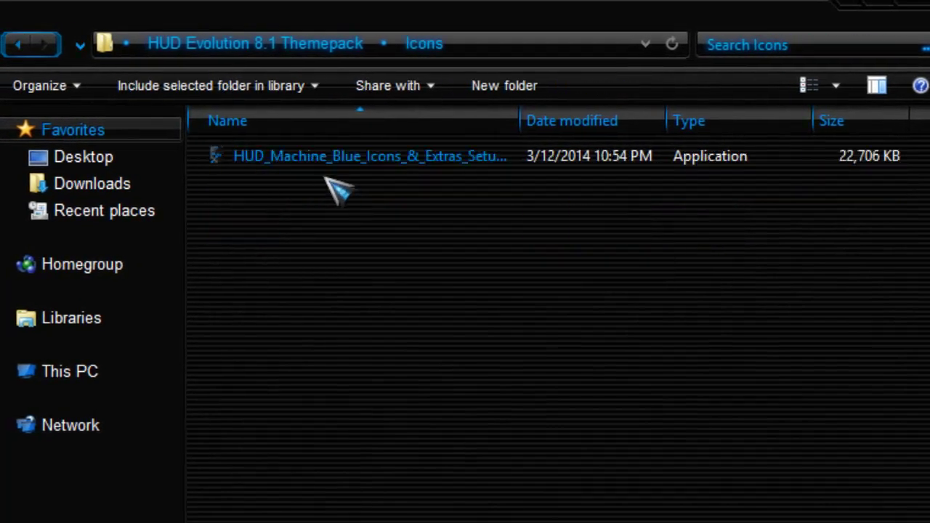
pyautogui.click(300, 157)
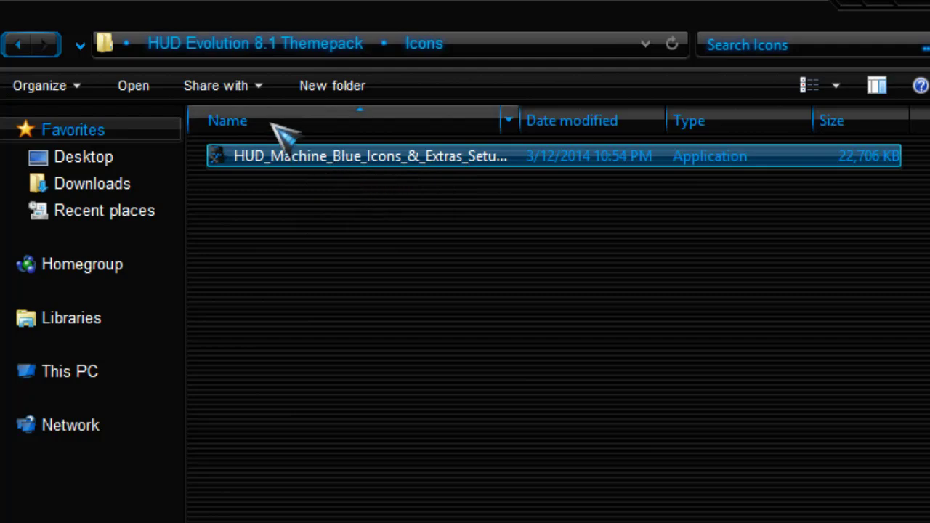
pyautogui.click(25, 49)
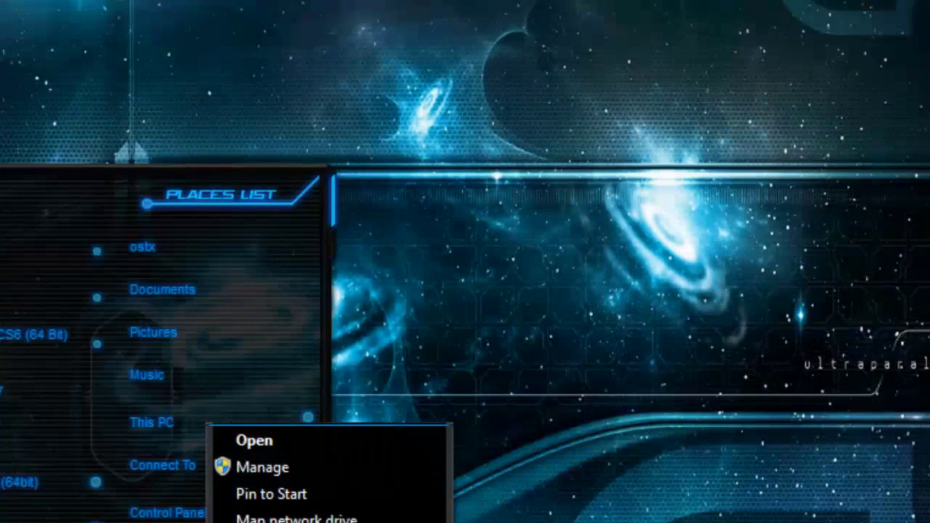
# Bring up the System page showing this PC's Windows 8.1 Pro details.
pyautogui.press('r')
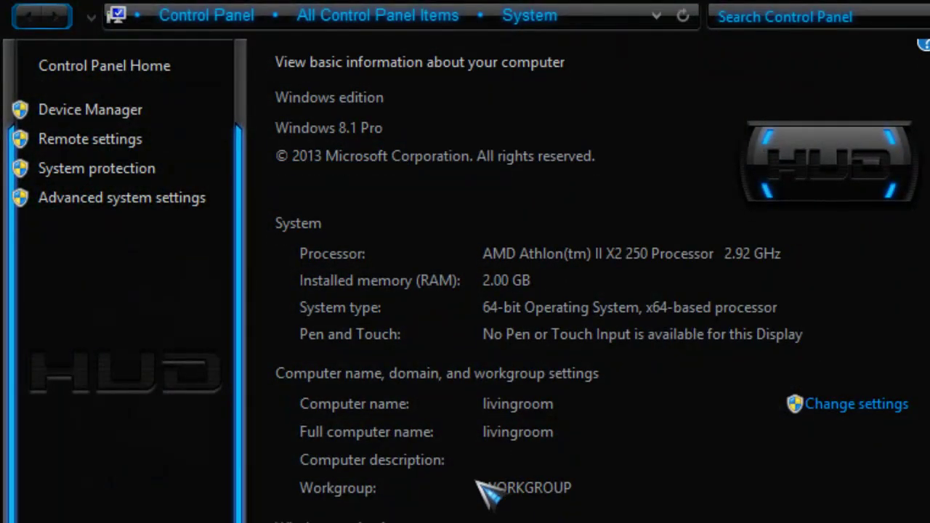